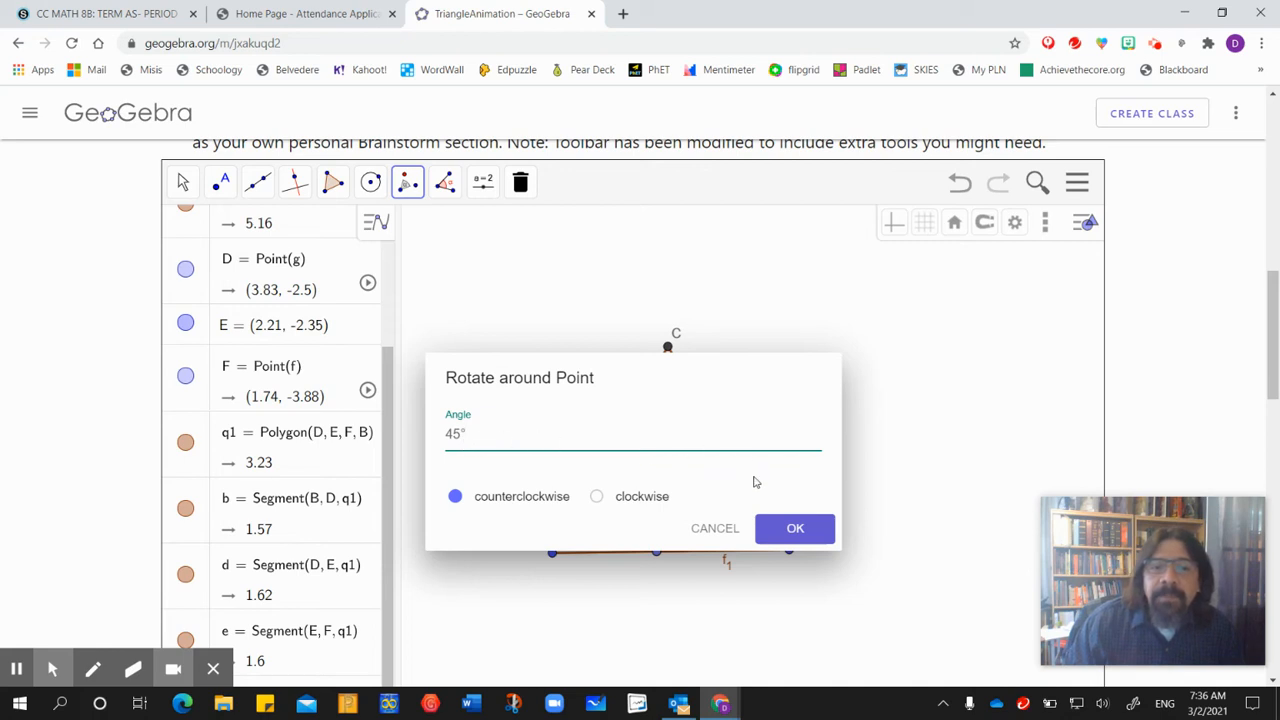
- Rotate the small quadrilateral 45° counterclockwise around point D
left_click(790, 530)
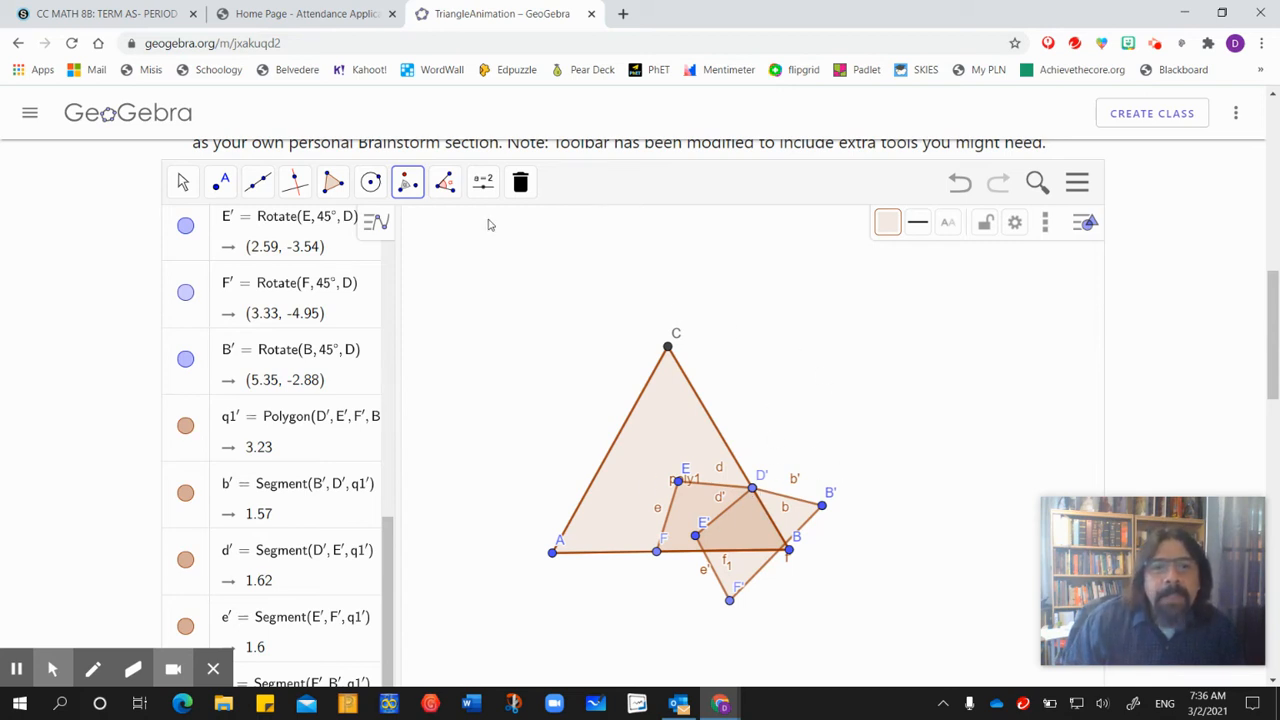
- Create an angle slider named t above the triangle, starting at 45° with a maximum of 180°
left_click(483, 181)
left_click(496, 232)
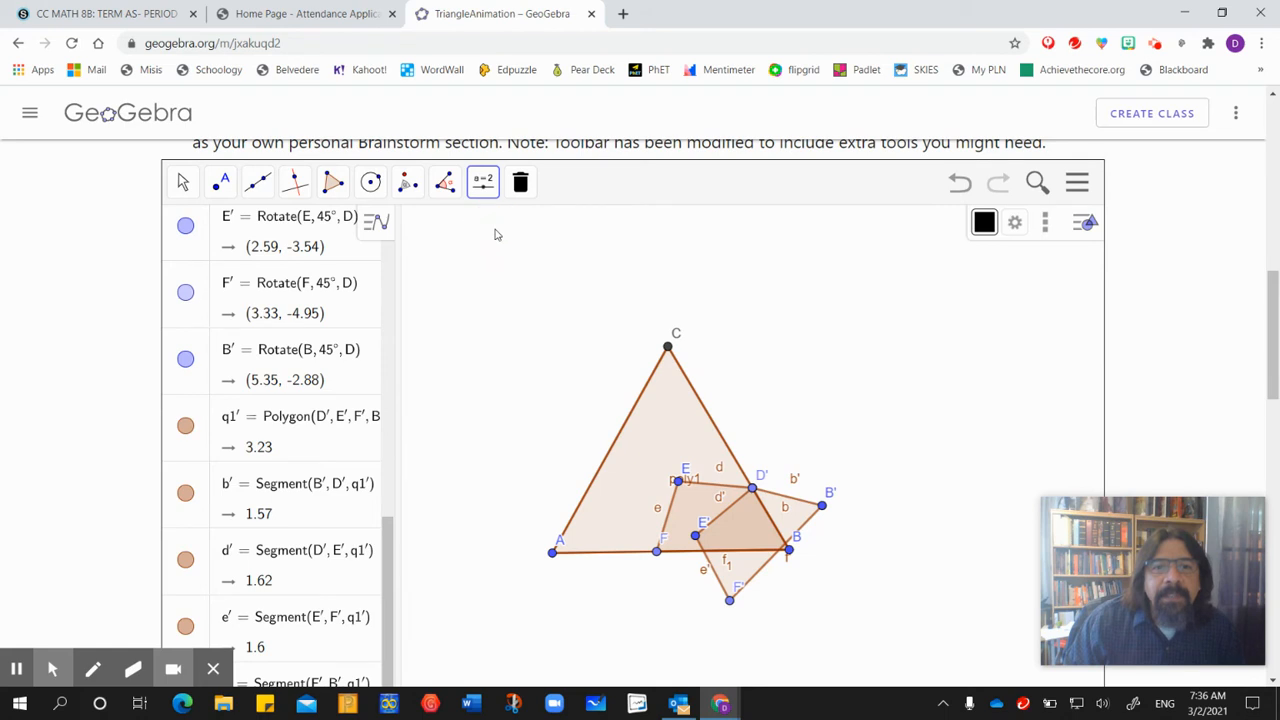
left_click(465, 271)
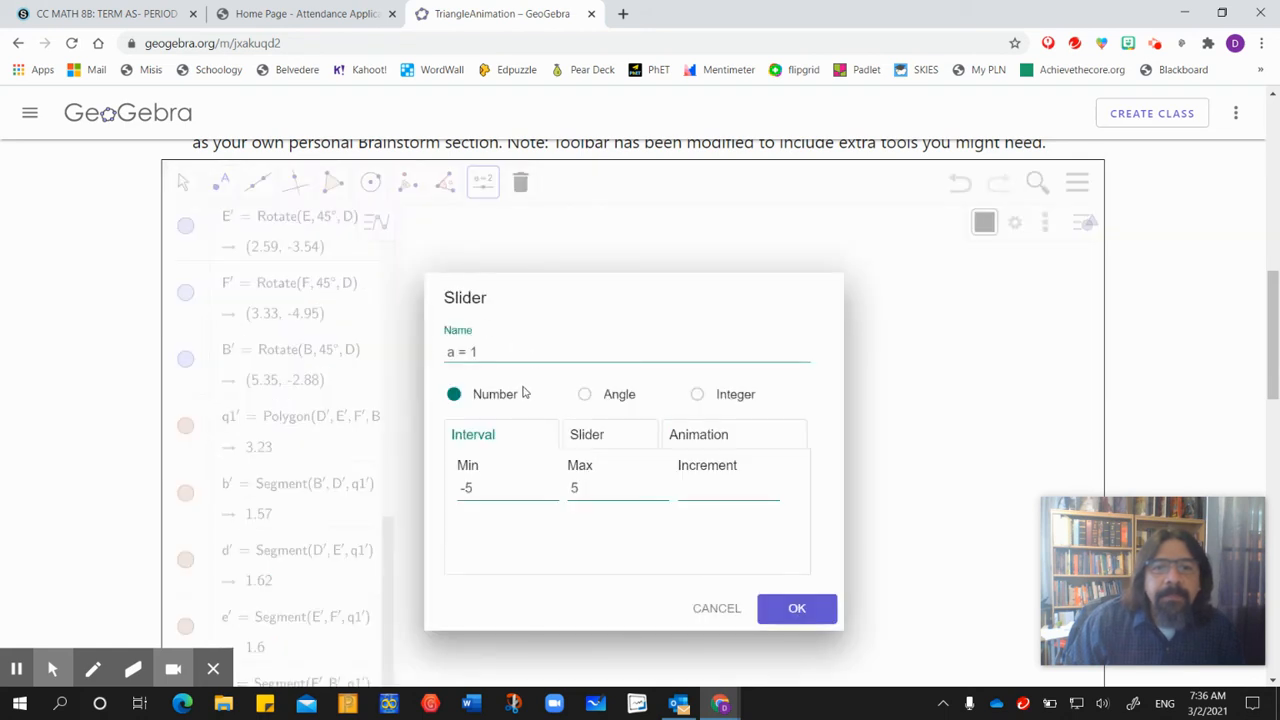
left_click(585, 396)
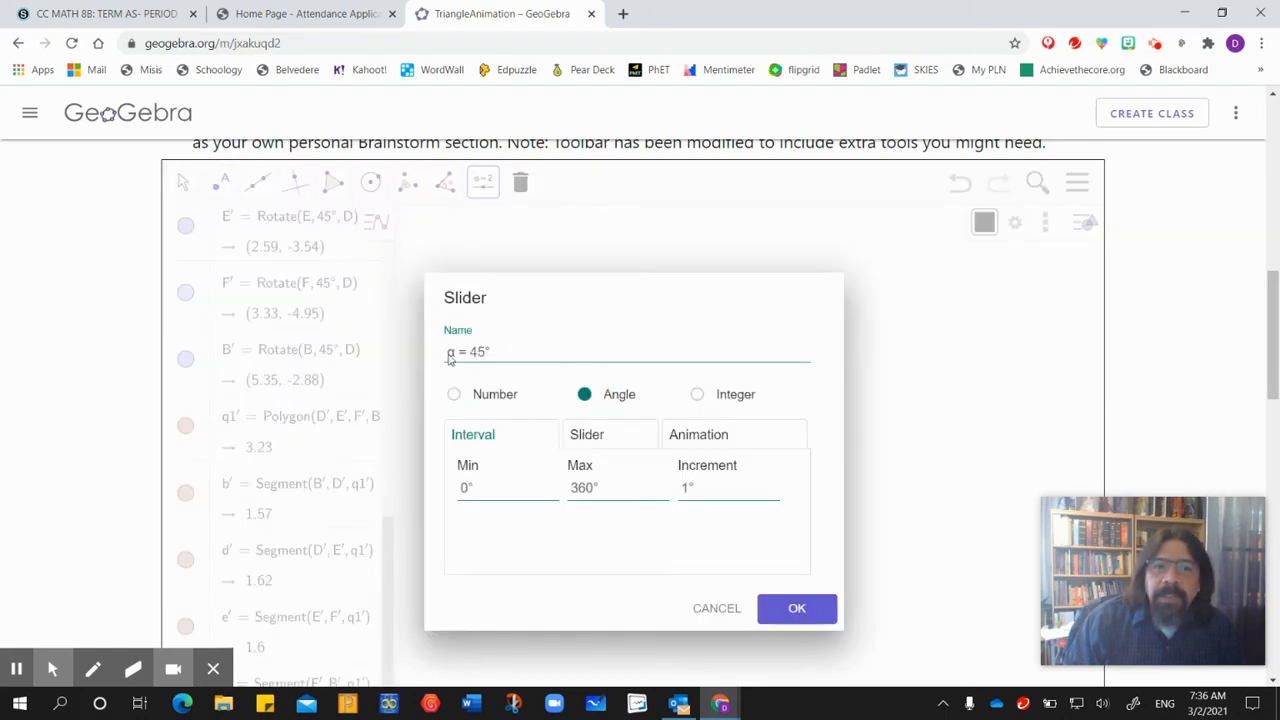
left_click_drag(452, 352, 443, 352)
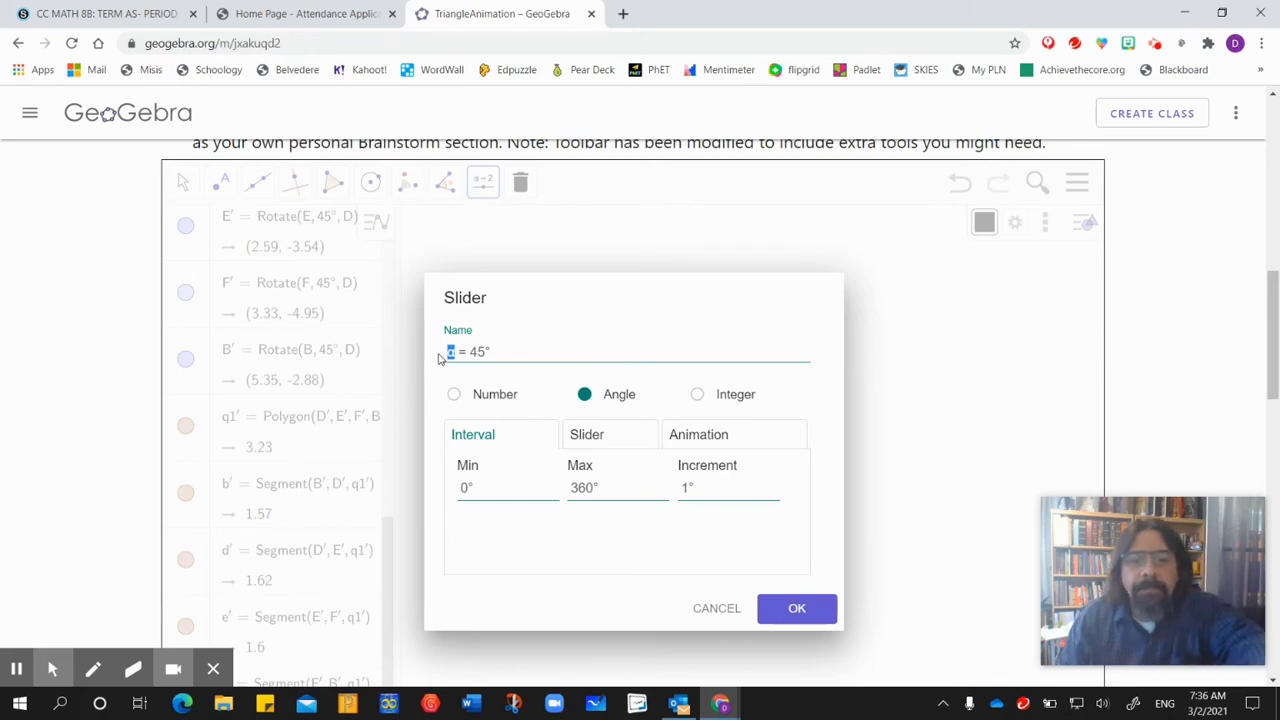
type("t")
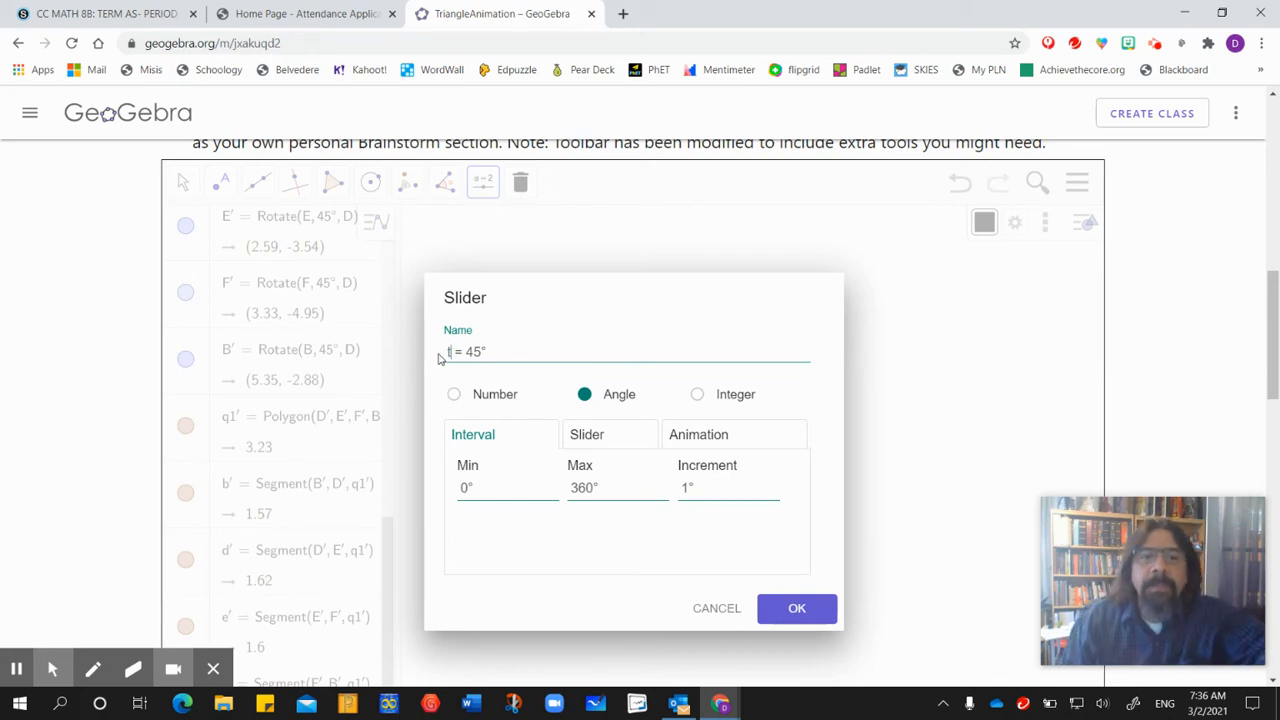
double_click(585, 487)
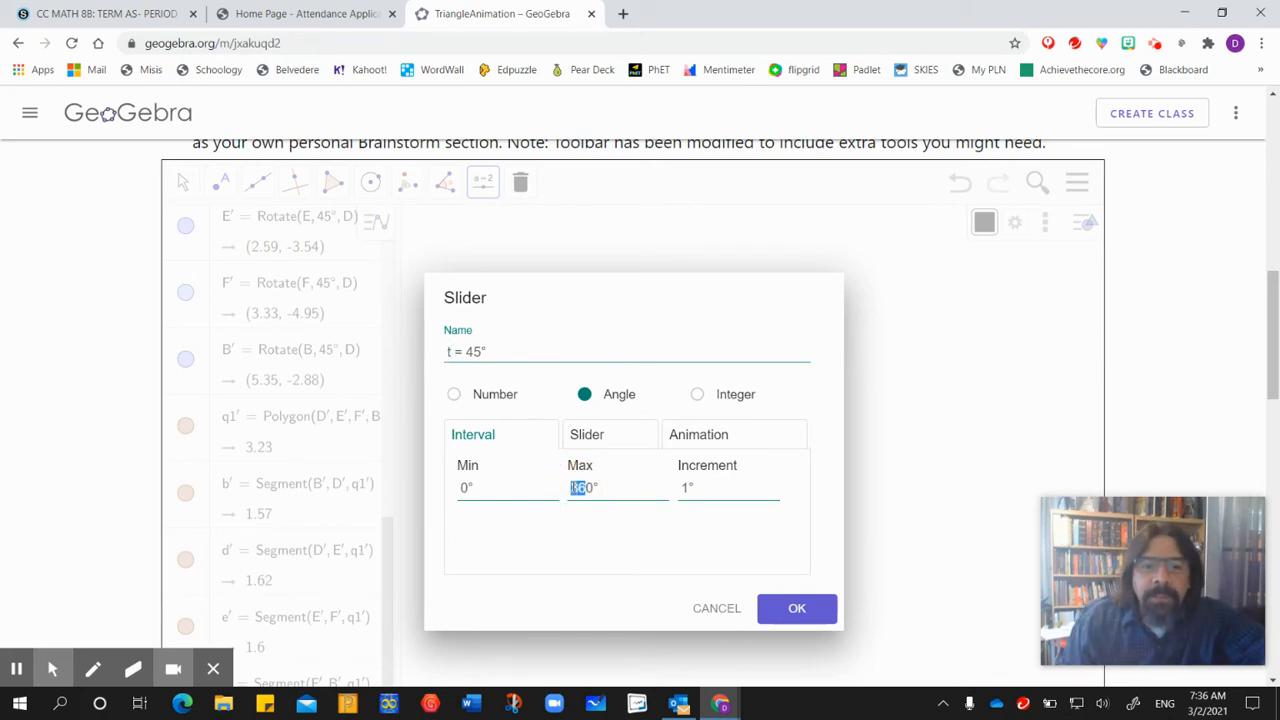
type("180")
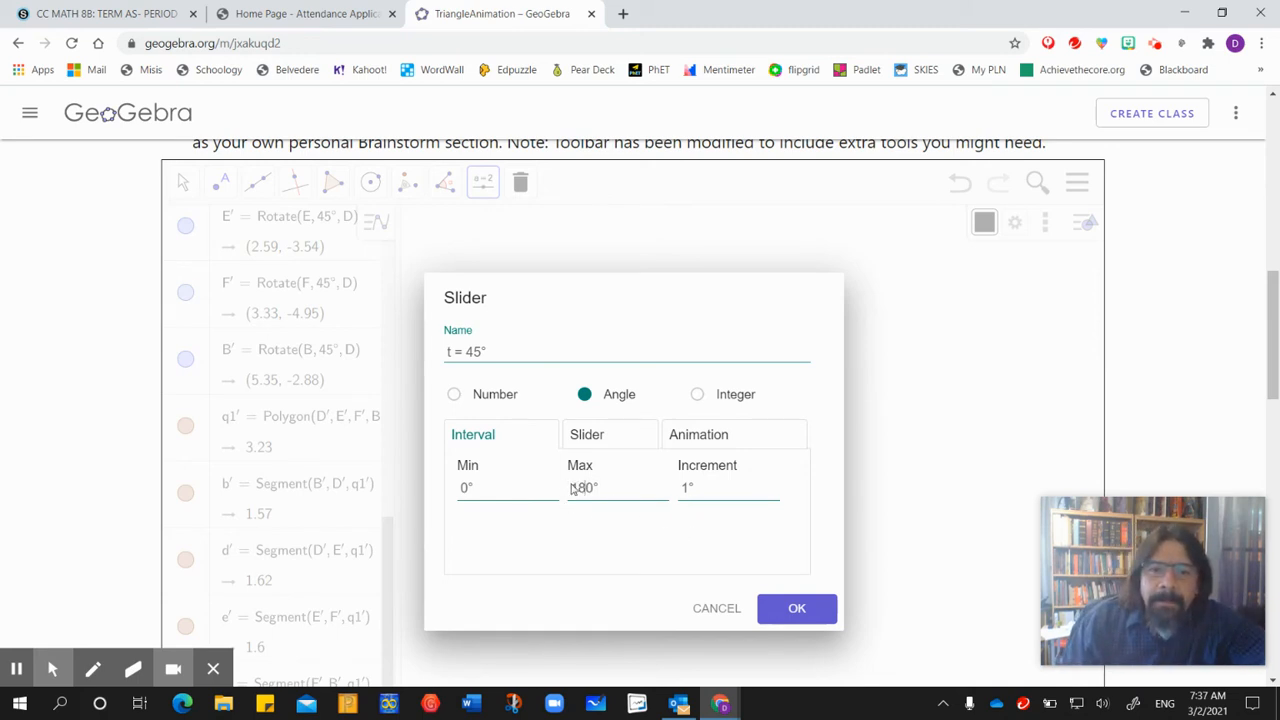
left_click(795, 609)
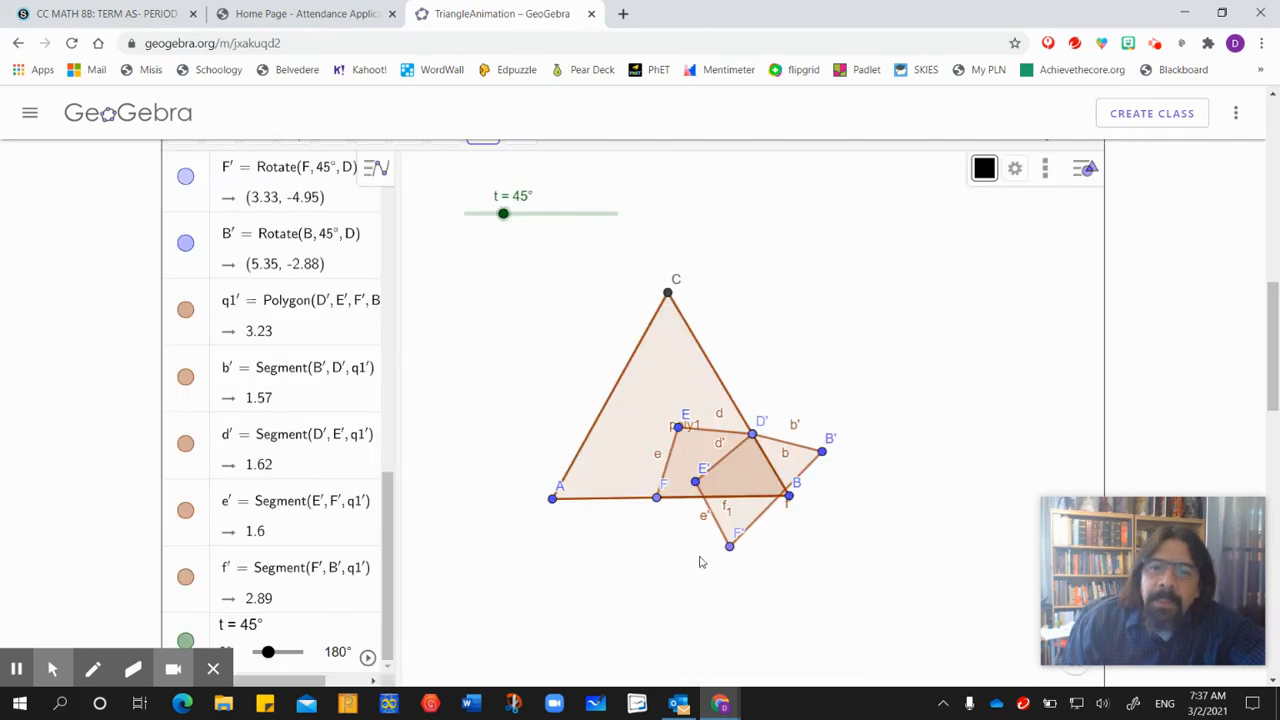
- Delete the fixed-angle rotated copy by removing its vertices B', F' and E'
scroll(1245, 355, "up", 2)
scroll(1237, 337, "down", 1)
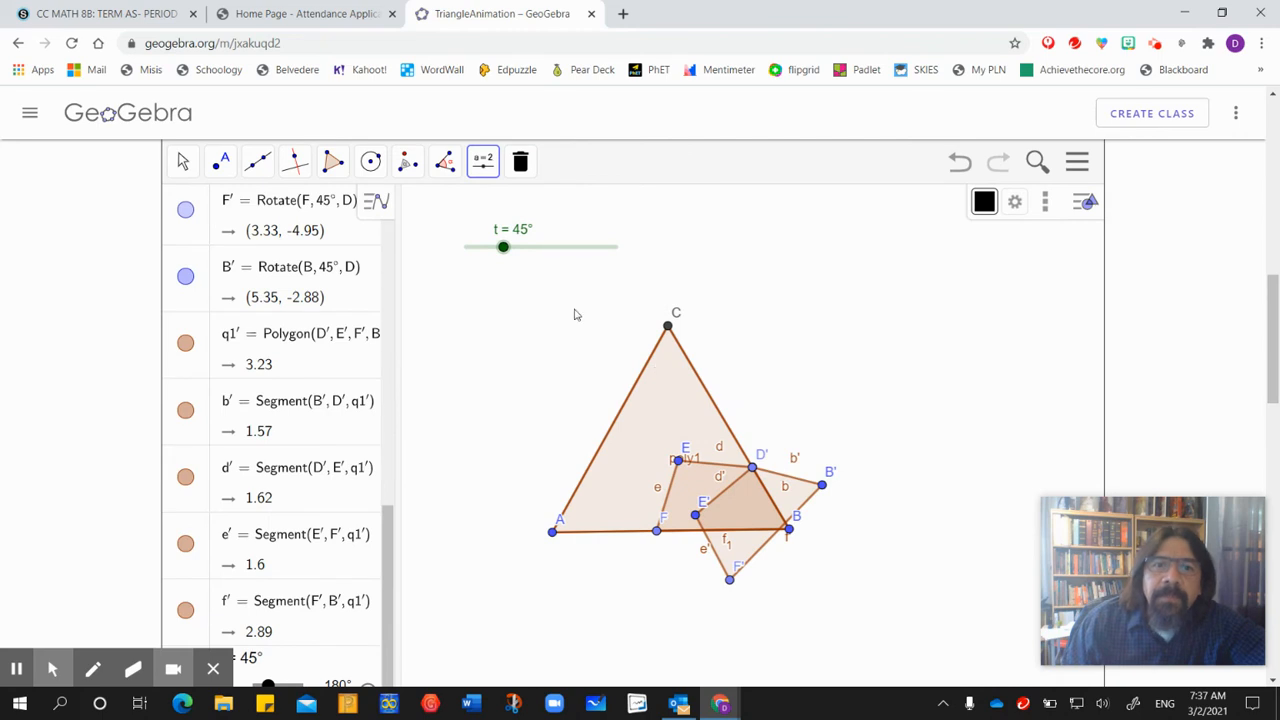
left_click(520, 161)
left_click(836, 478)
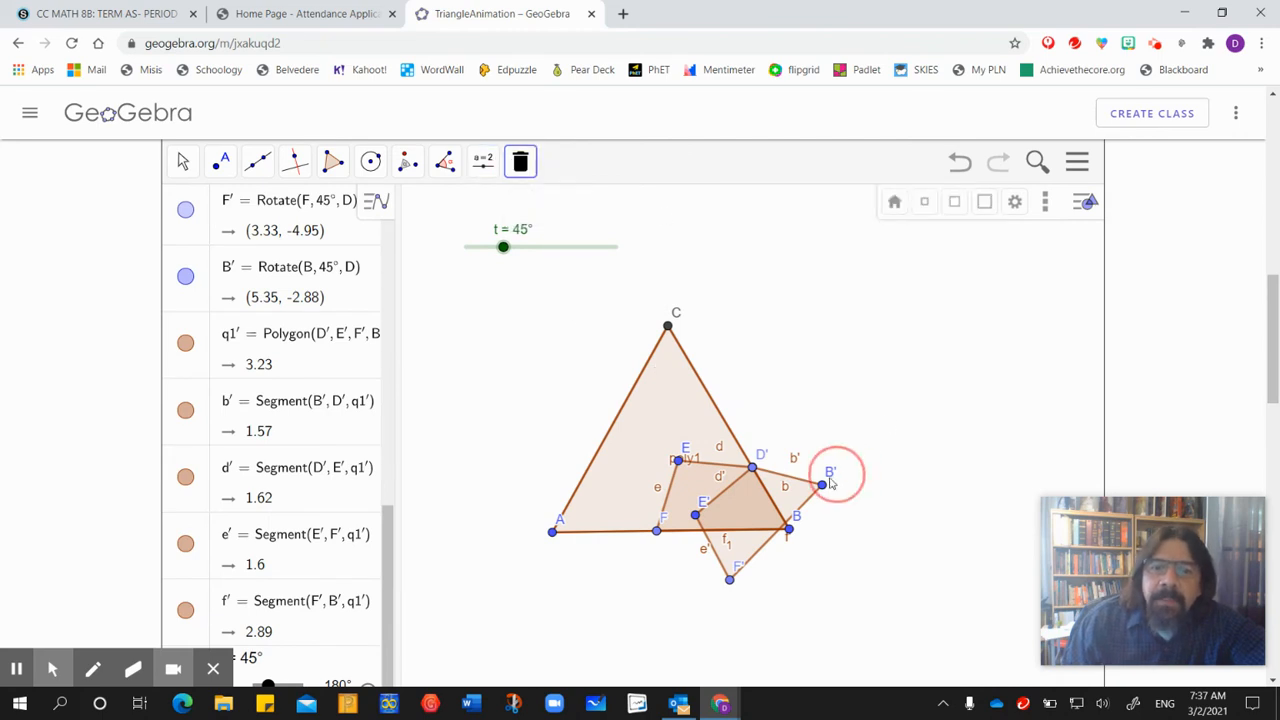
left_click(730, 579)
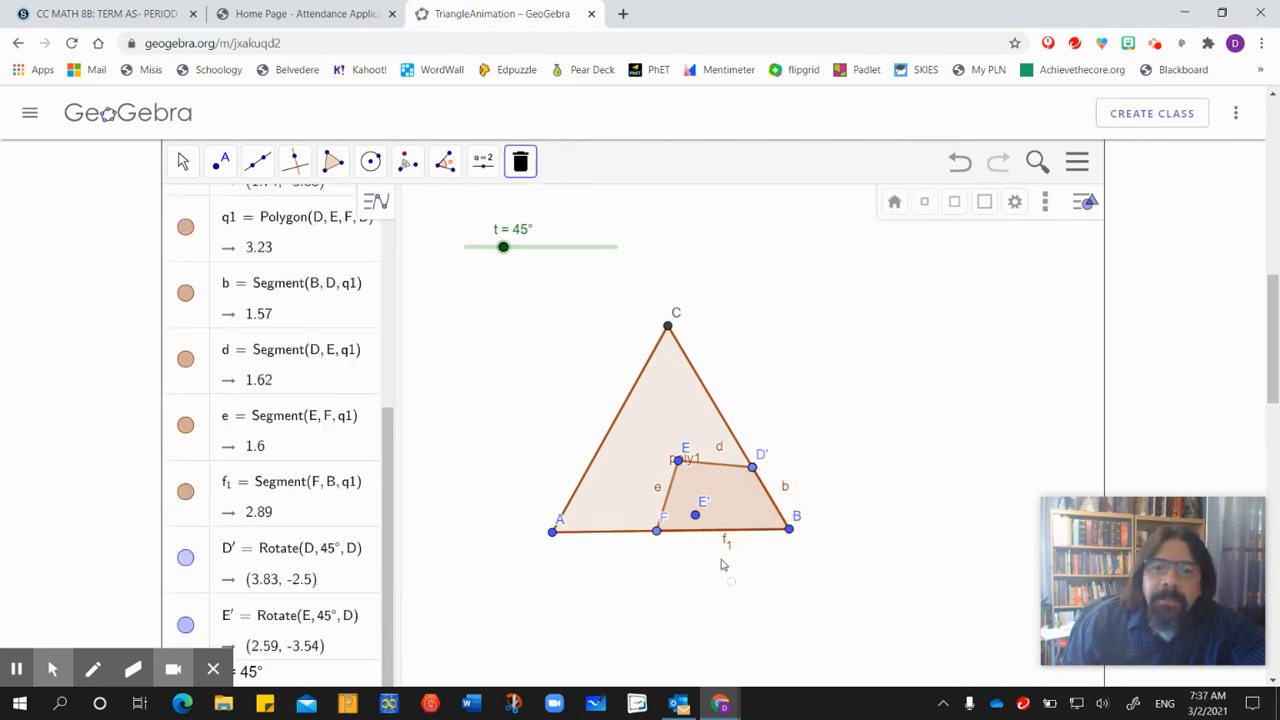
left_click(695, 514)
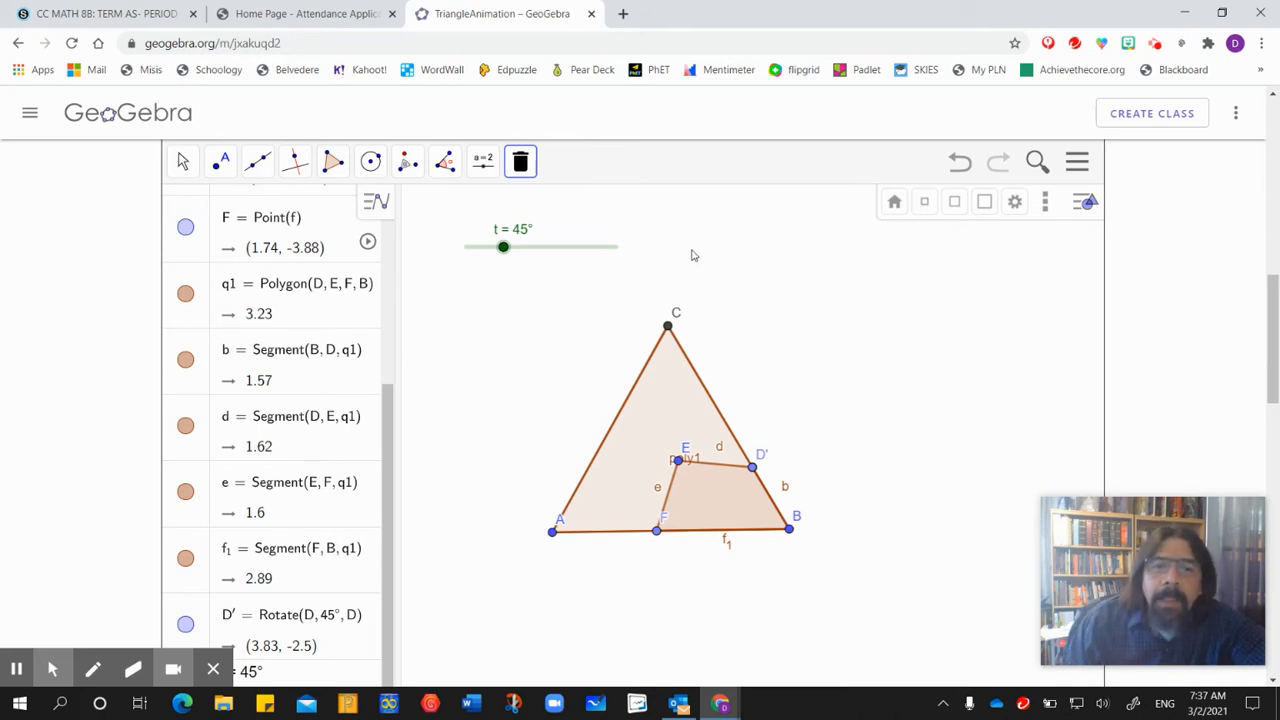
- Rotate the quadrilateral counterclockwise around the vertex on side BC, using slider t as the angle
left_click(407, 162)
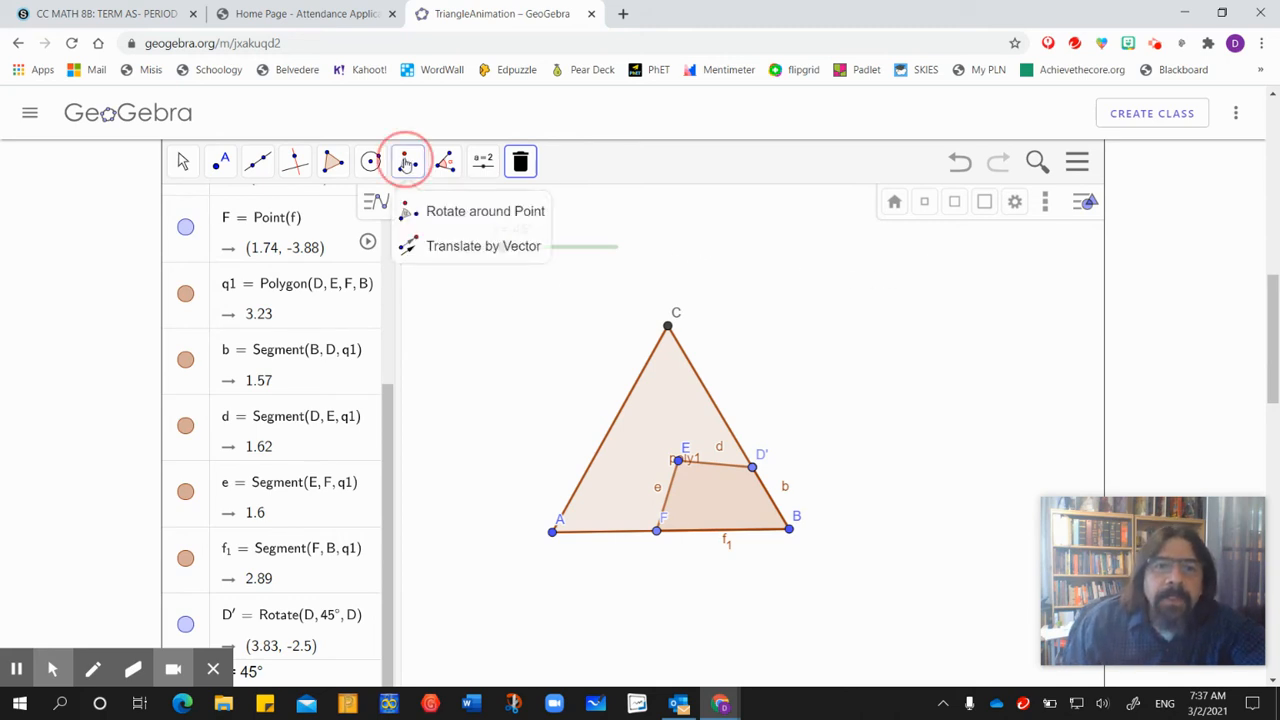
left_click(428, 211)
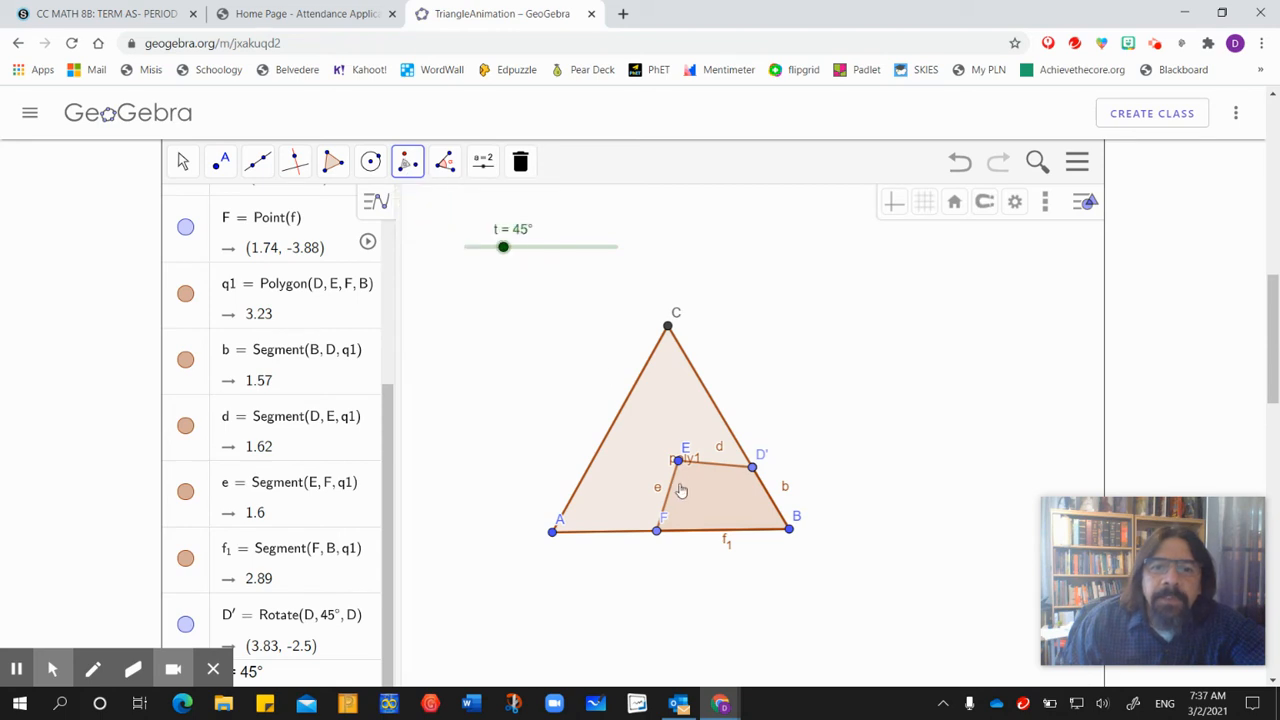
left_click_drag(630, 562, 822, 437)
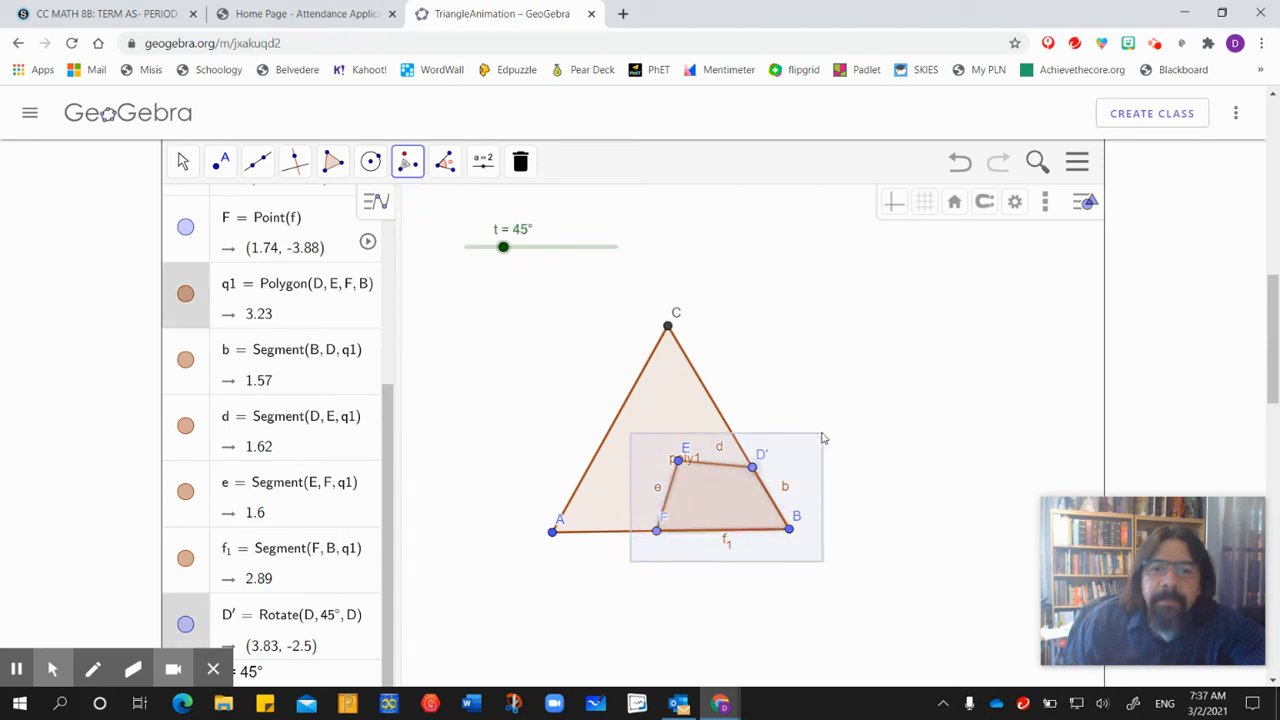
left_click(754, 470)
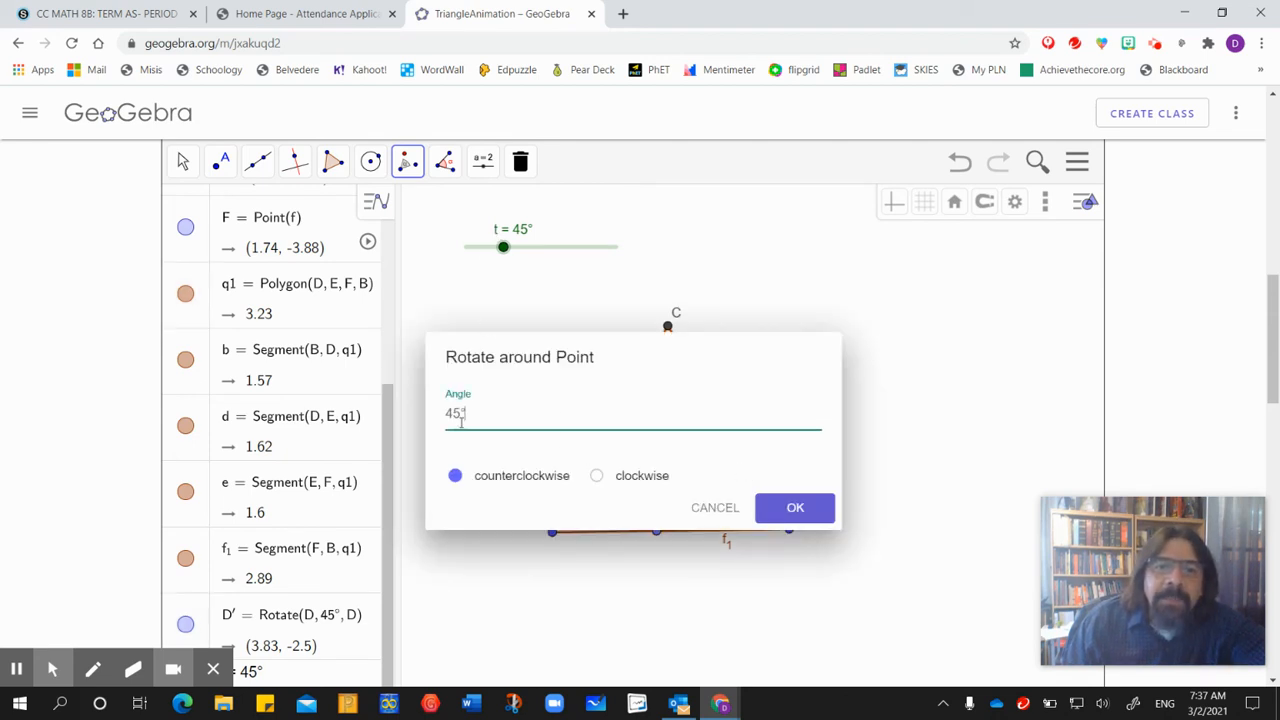
left_click(458, 415)
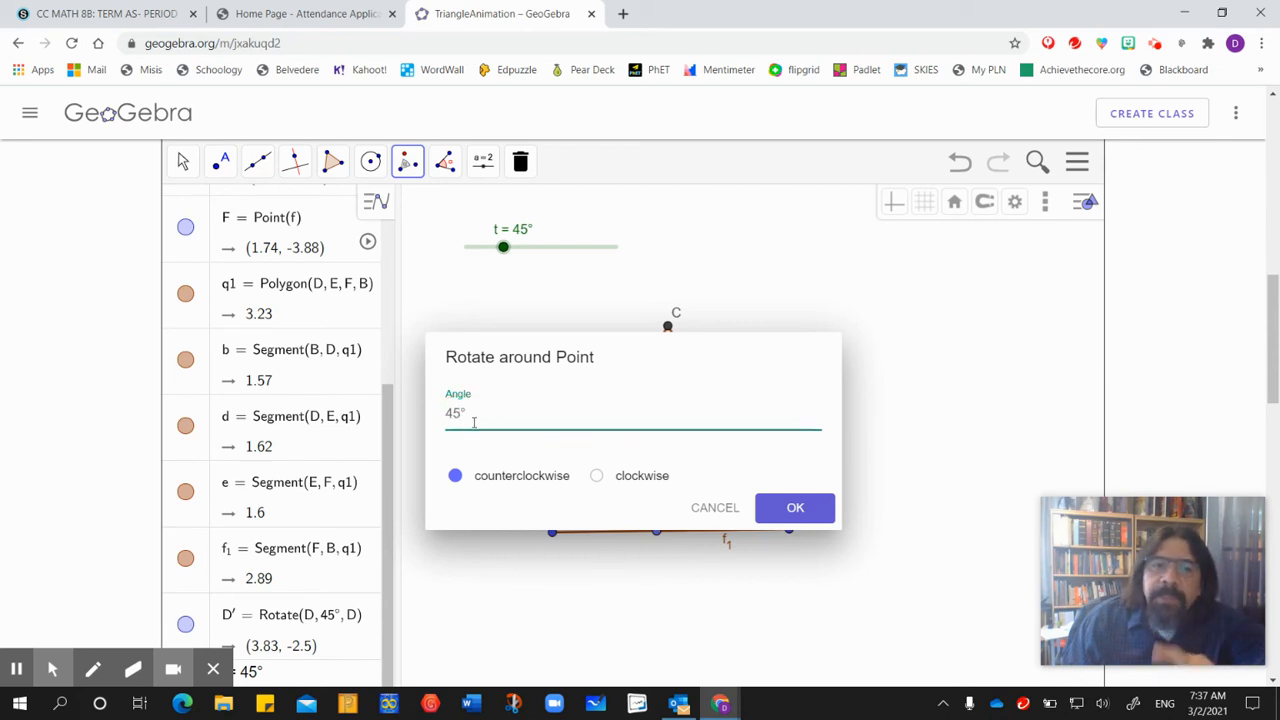
left_click_drag(478, 415, 447, 421)
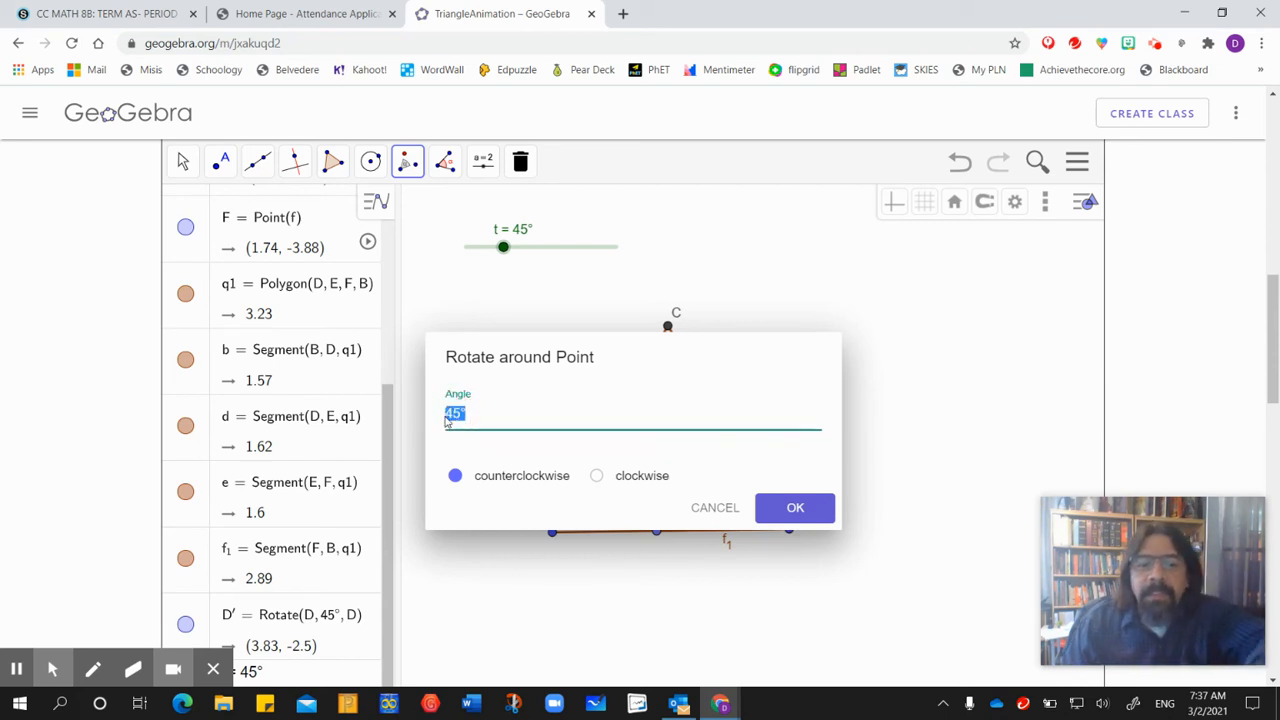
key("BackSpace")
type("t")
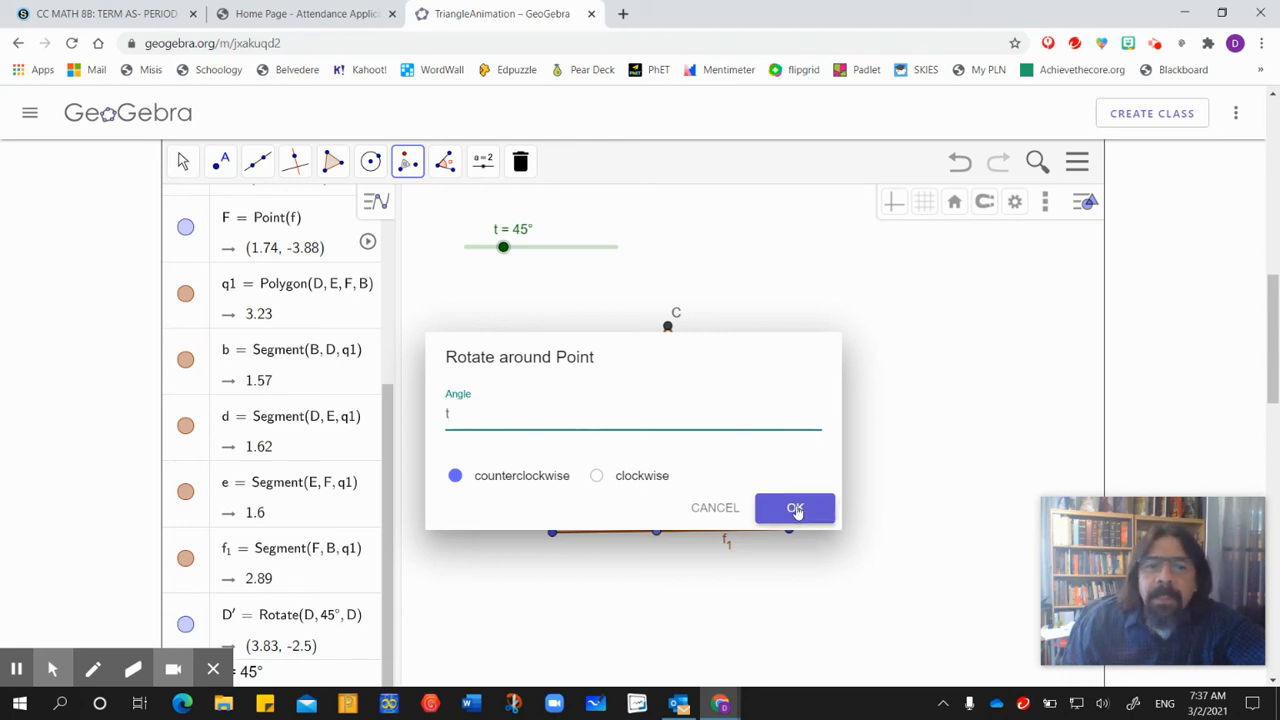
left_click(795, 510)
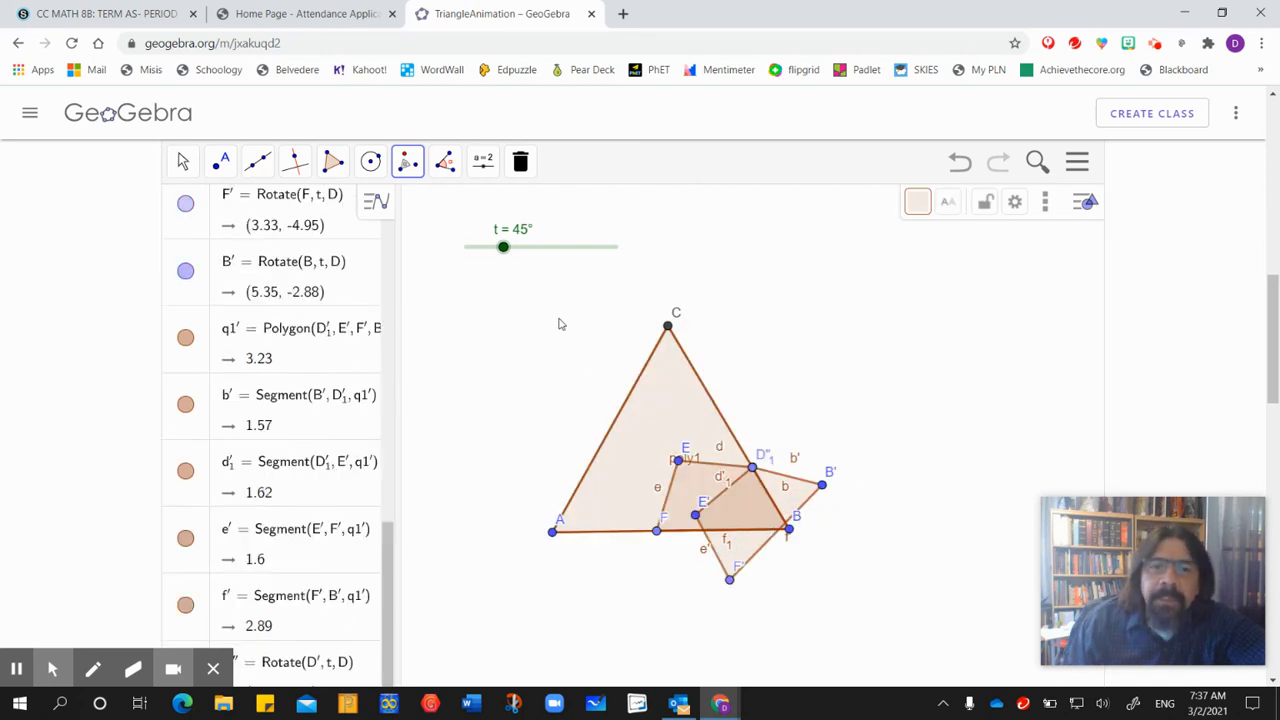
- Test the rotation of the copied quadrilateral by moving slider t to 180°
left_click(182, 162)
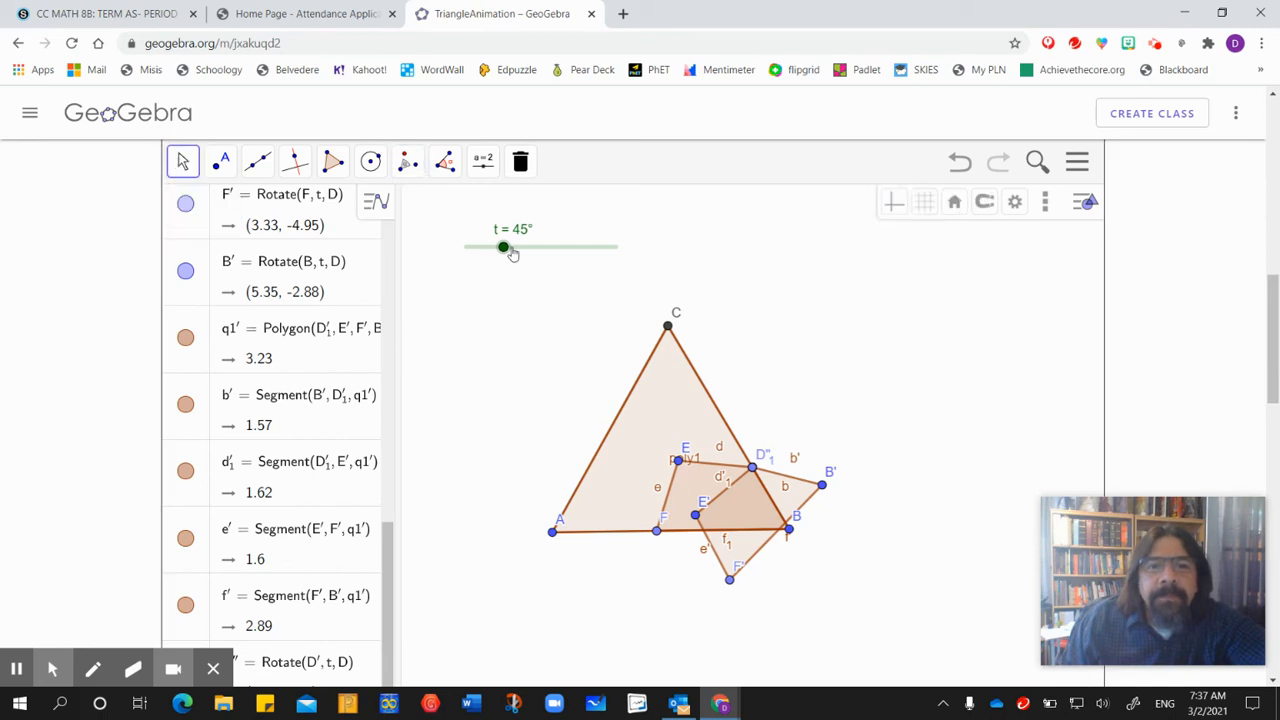
left_click_drag(505, 254, 640, 230)
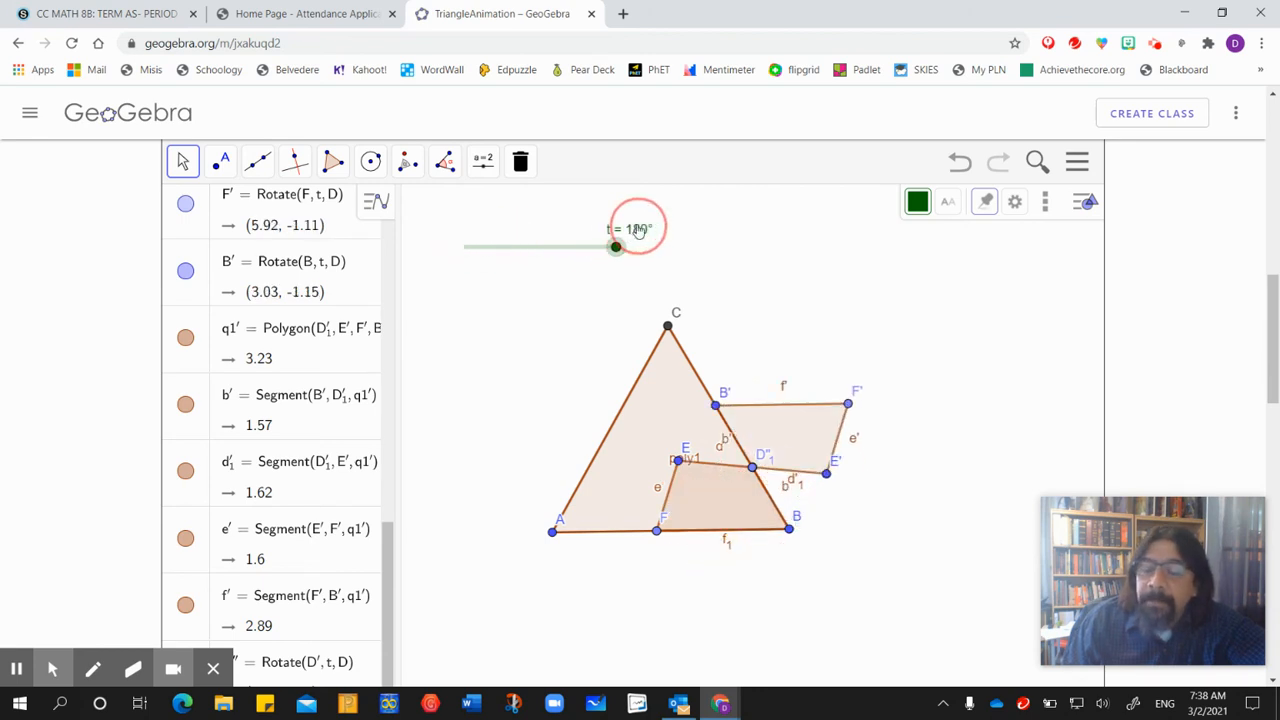
left_click_drag(640, 230, 666, 270)
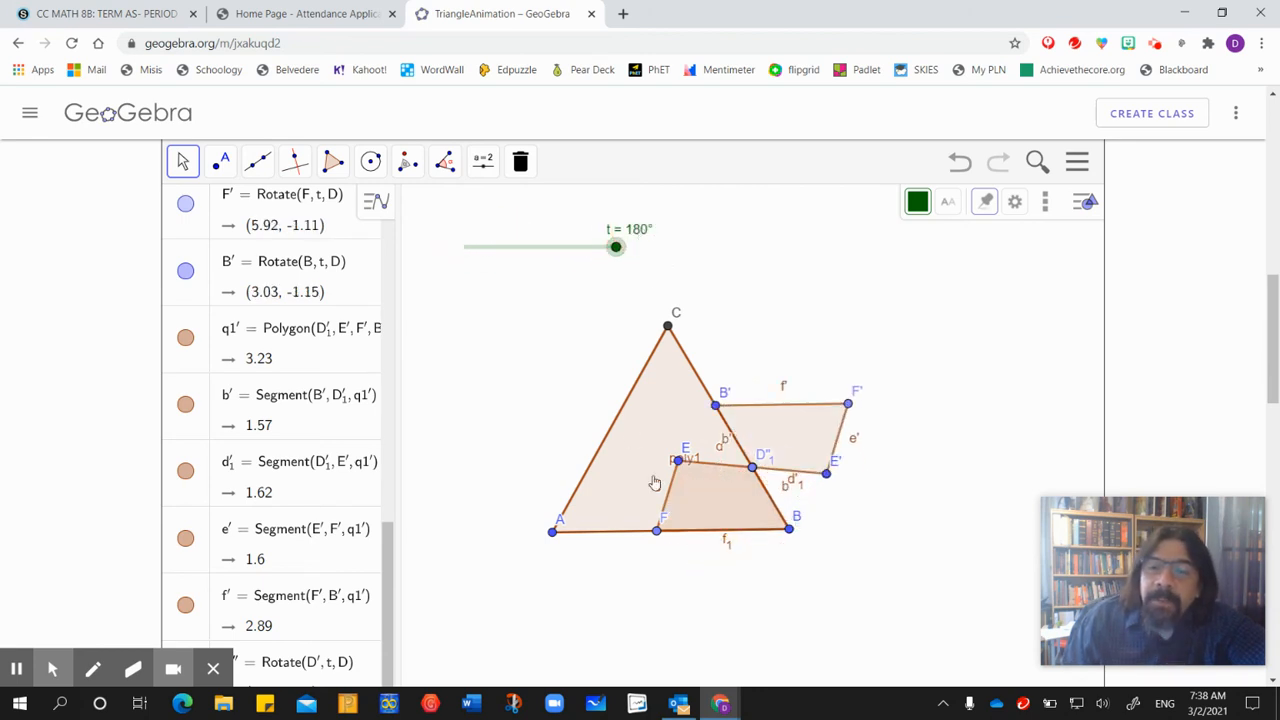
- Hide the original points E and F and the original quadrilateral q1 with its sides
left_click(657, 529)
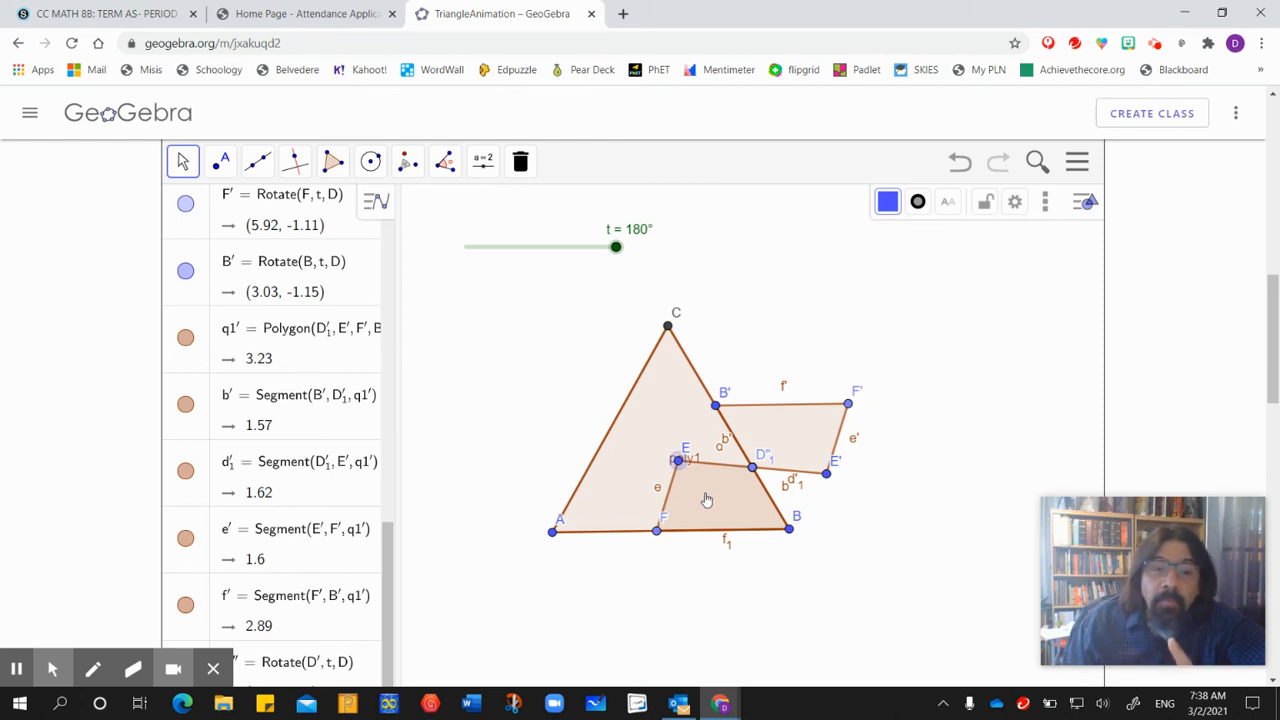
left_click_drag(390, 553, 391, 625)
left_click_drag(394, 568, 423, 294)
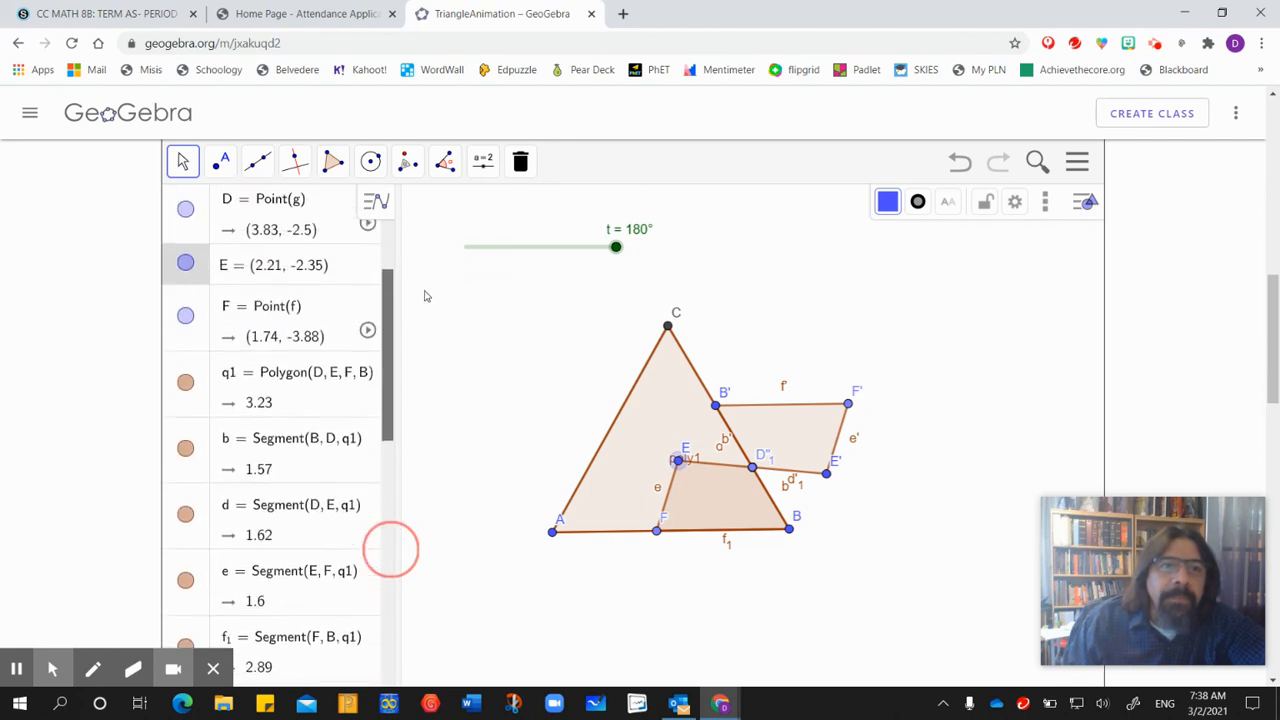
left_click(186, 296)
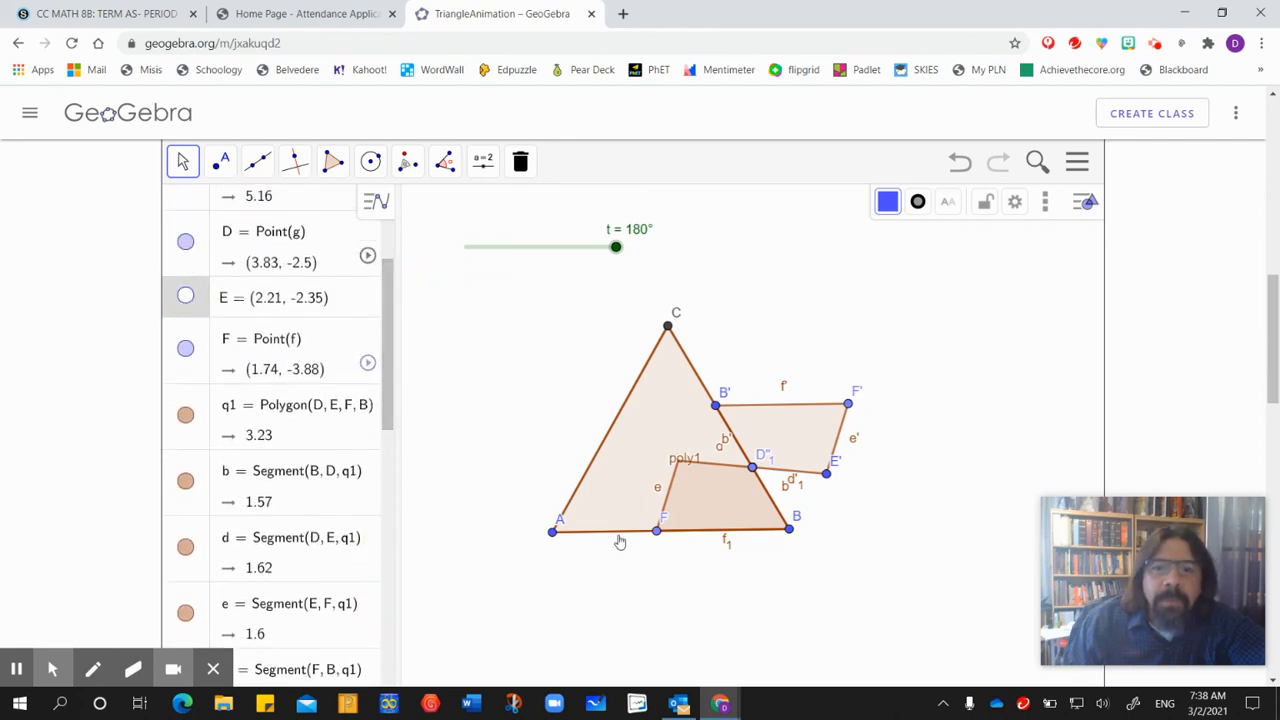
left_click(184, 349)
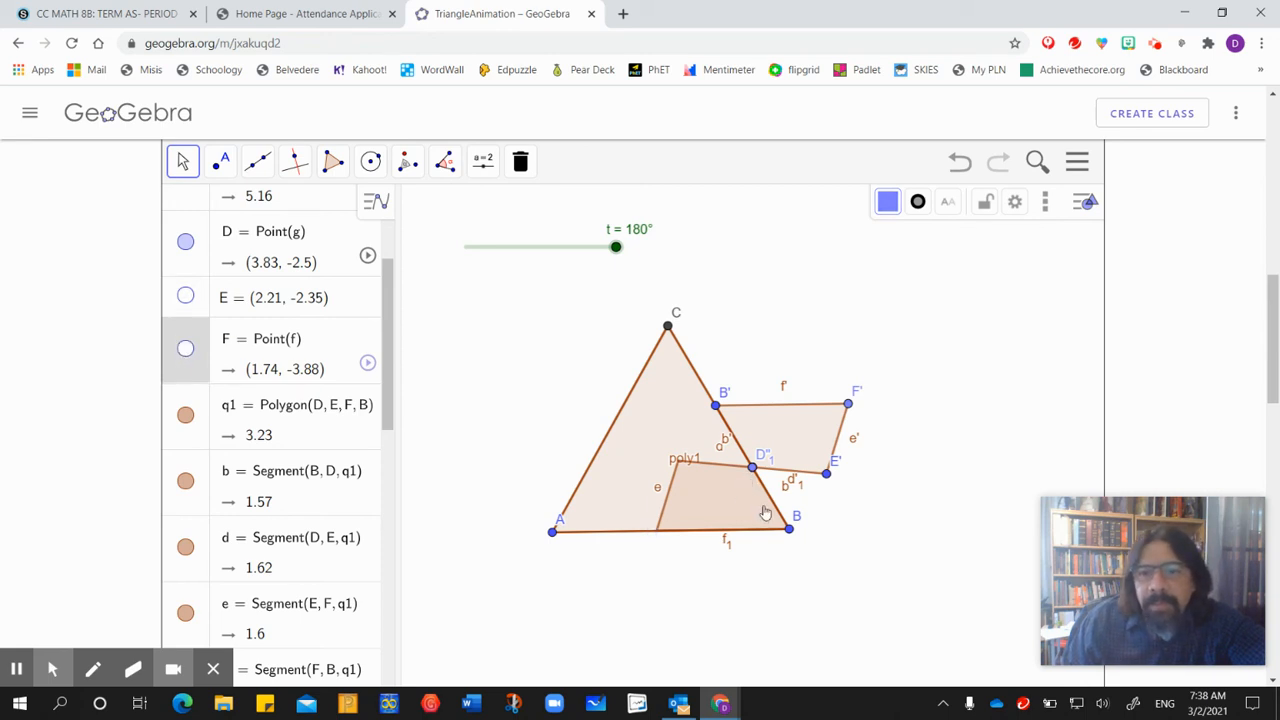
left_click(722, 506)
left_click(185, 415)
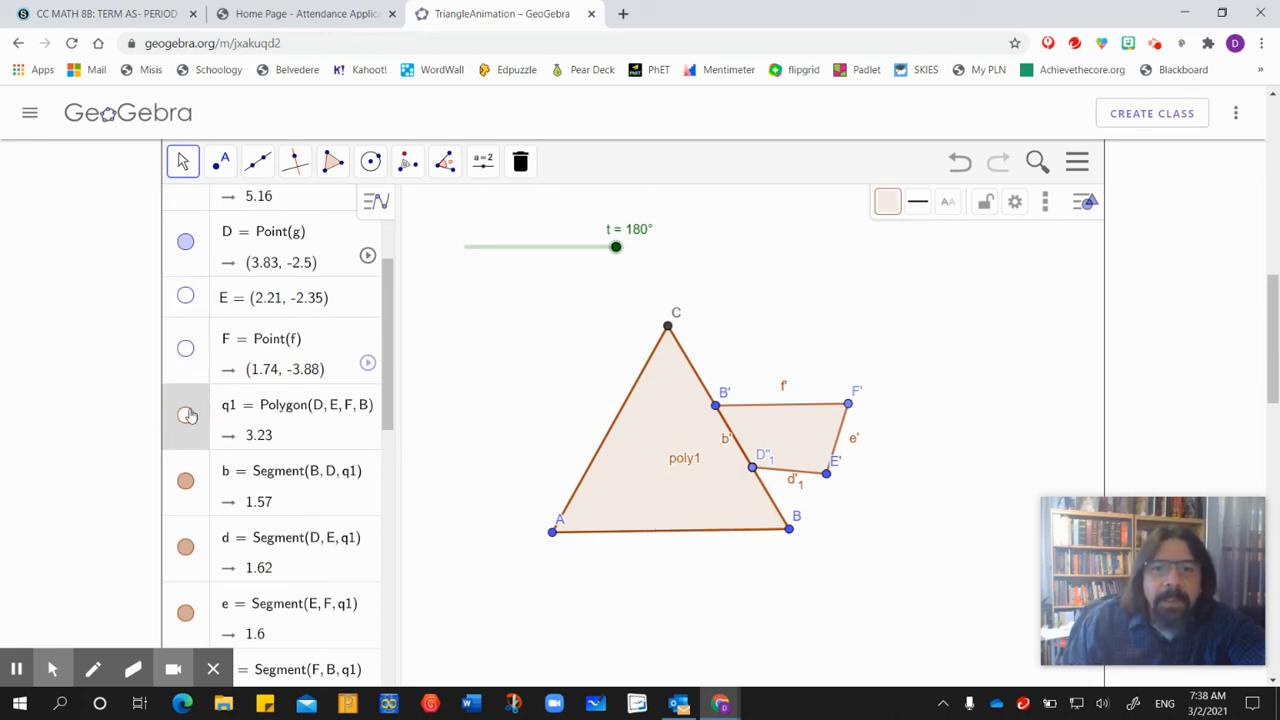
- Move slider t to 0° so the rotated quadrilateral returns inside the triangle
left_click_drag(617, 250, 450, 256)
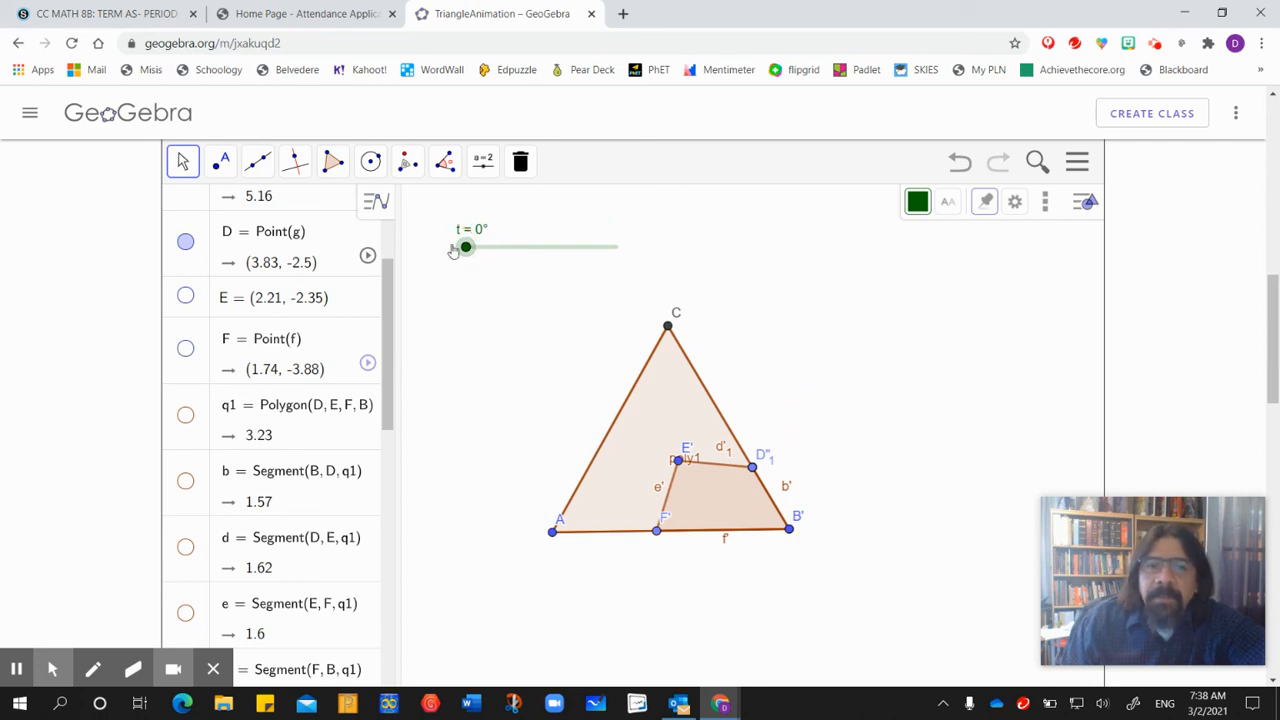
left_click_drag(485, 251, 454, 258)
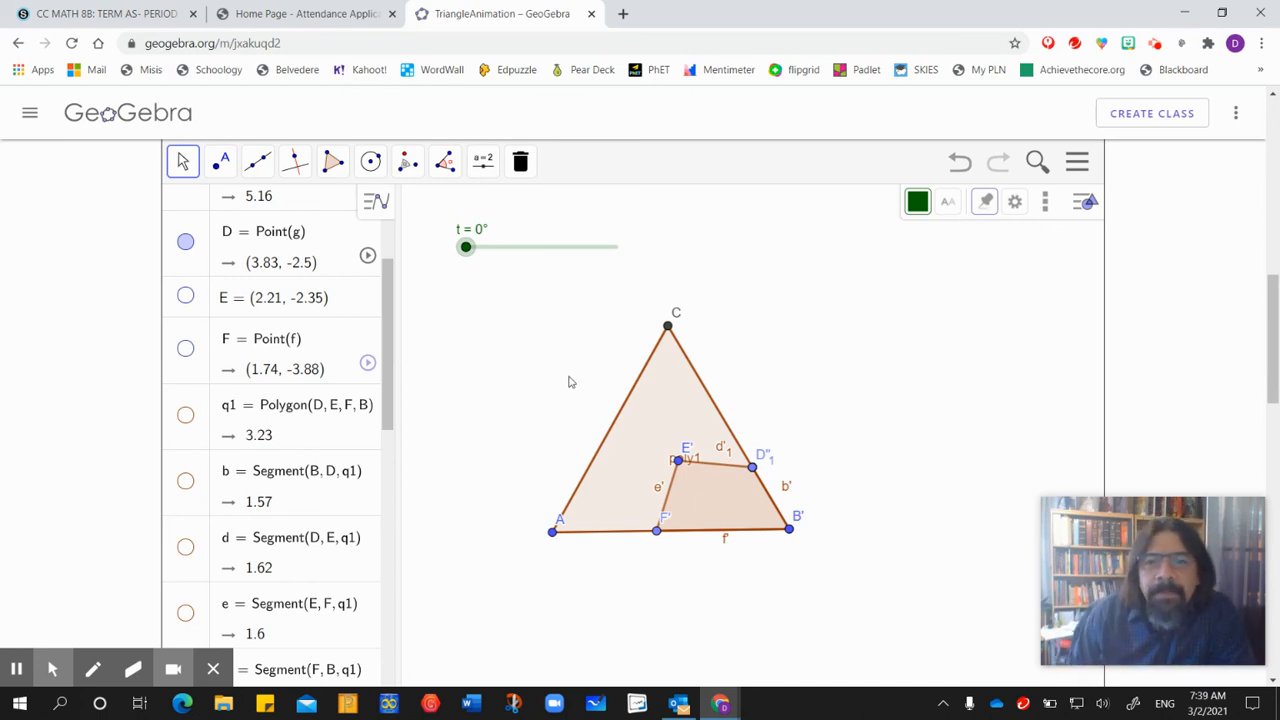
- Examine the target animation higher on the page by trying the α and δ sliders, leaving both at 0°
left_click(1273, 338)
left_click_drag(1273, 338, 1277, 198)
left_click(734, 183)
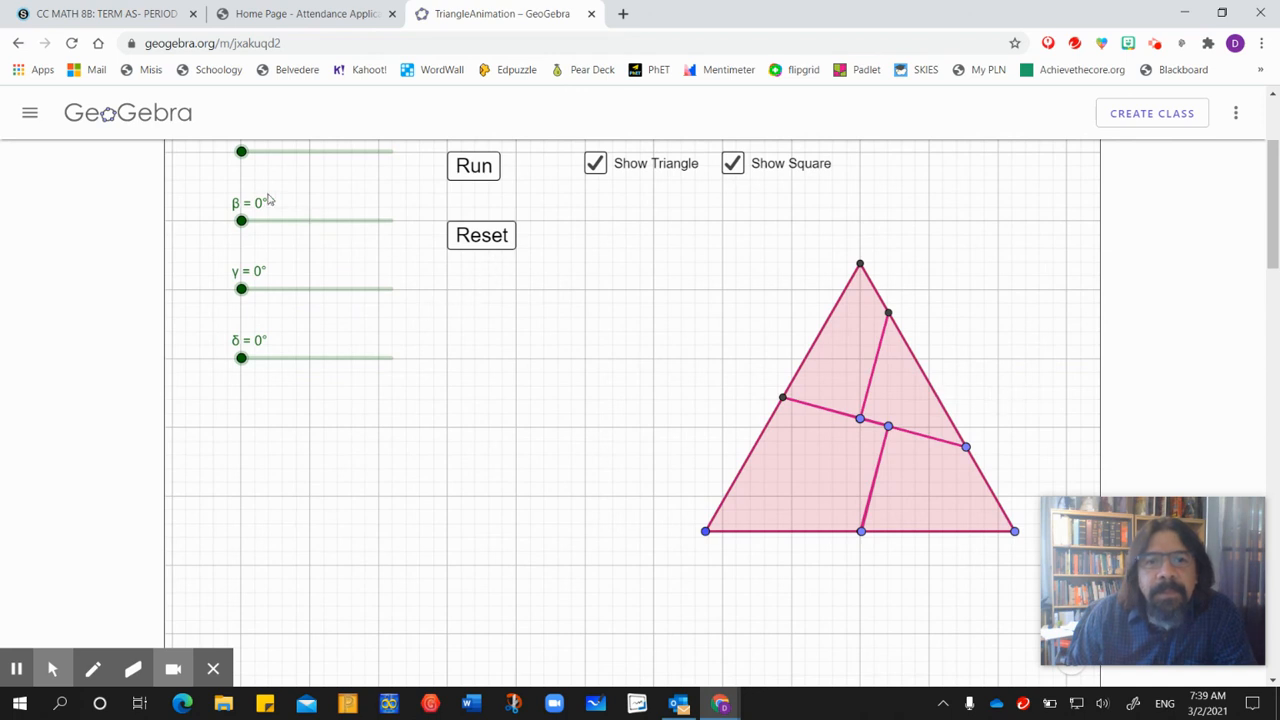
mouse_move(1268, 236)
left_mouse_down()
mouse_move(1273, 213)
mouse_move(1274, 229)
left_mouse_up()
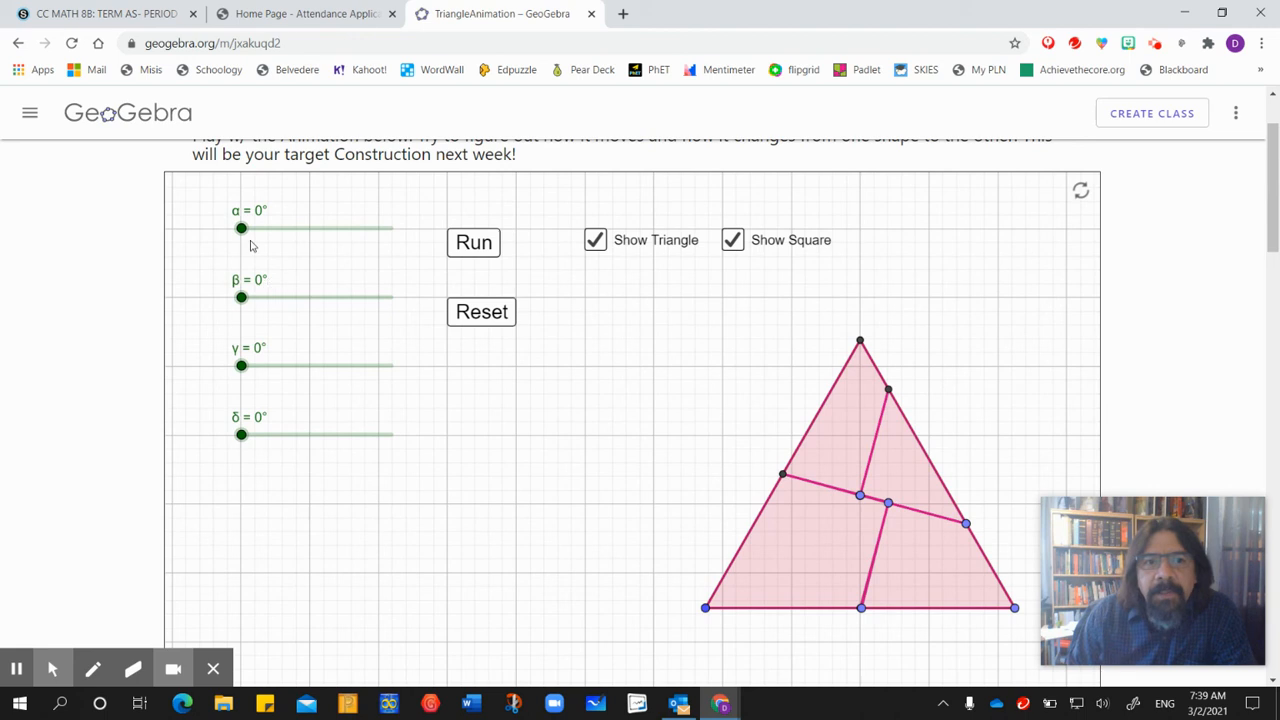
mouse_move(241, 230)
left_mouse_down()
mouse_move(304, 226)
mouse_move(219, 242)
left_mouse_up()
mouse_move(241, 436)
left_mouse_down()
mouse_move(329, 434)
mouse_move(222, 445)
mouse_move(451, 423)
mouse_move(230, 442)
left_mouse_up()
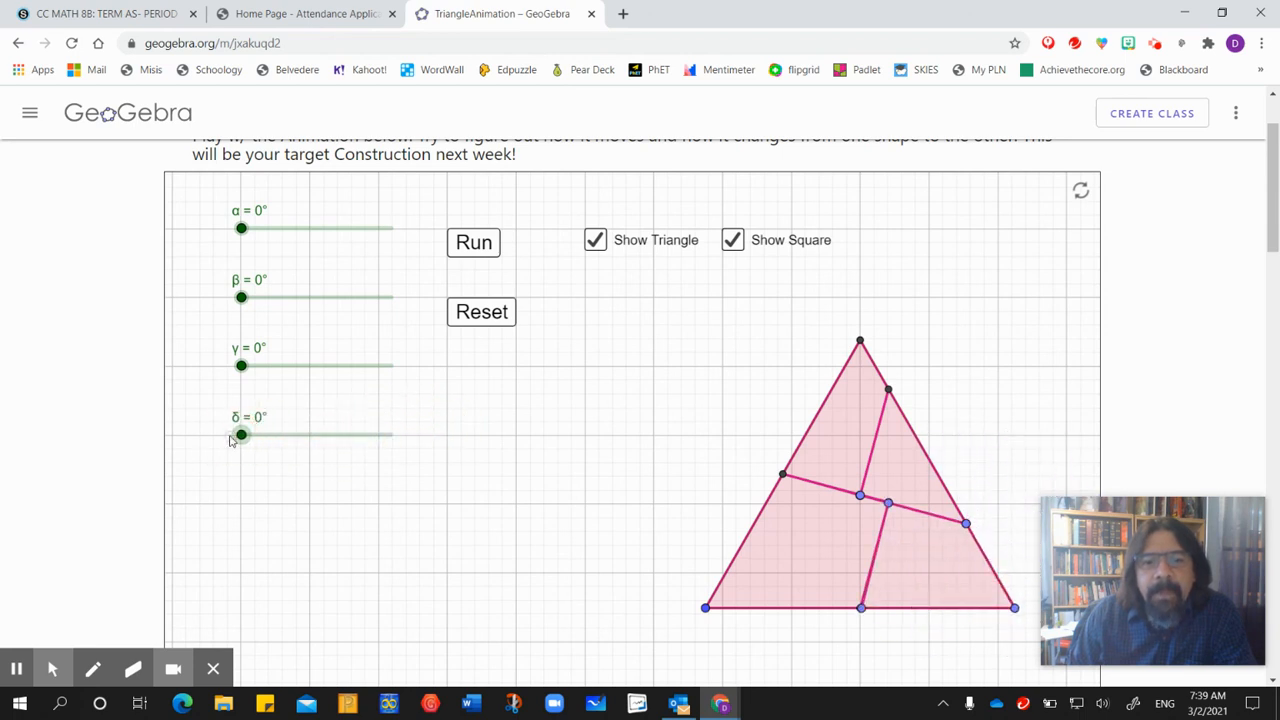